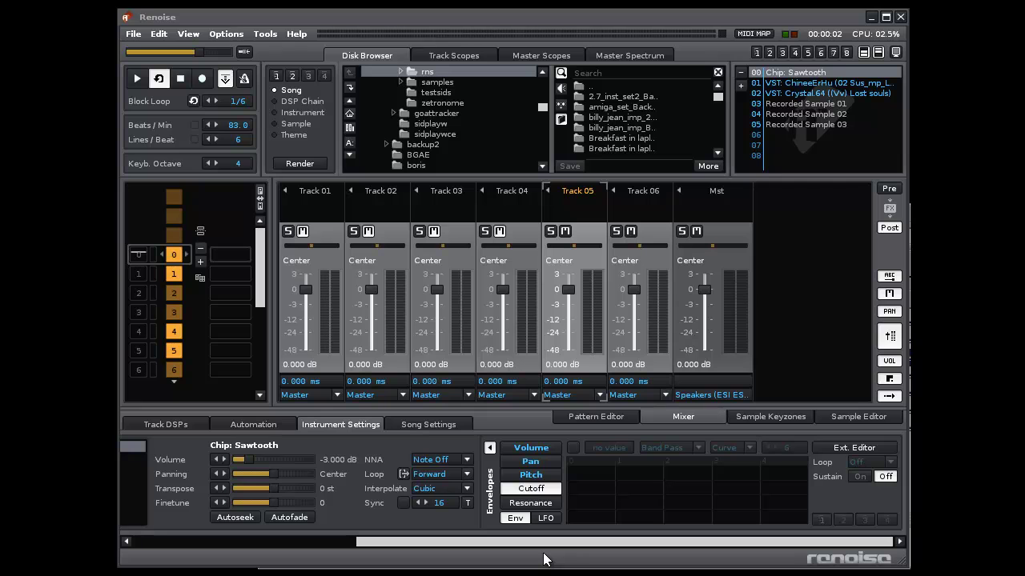
# - Open the Tools menu from the menu bar to list the installed tools
pyautogui.click(265, 33)
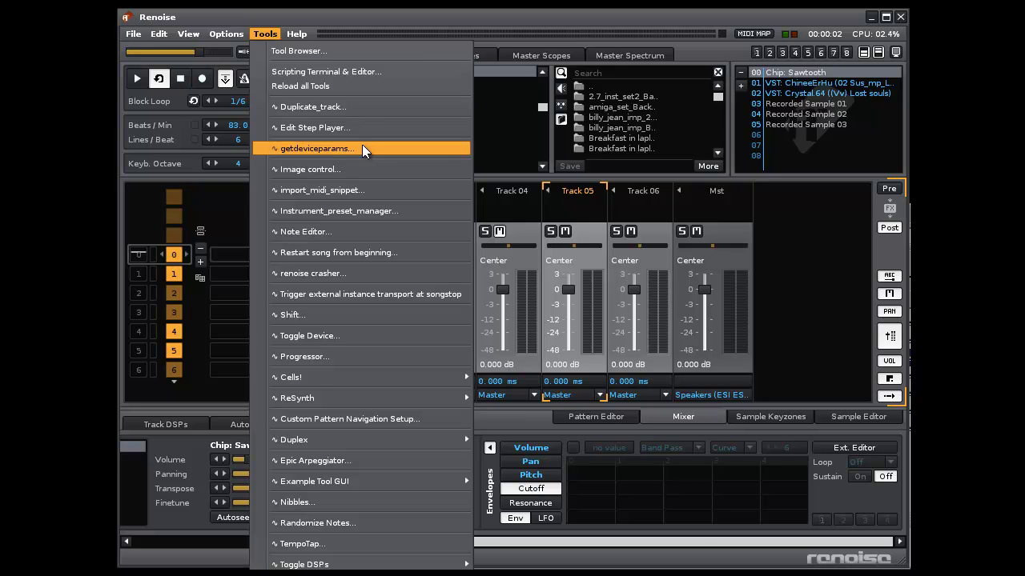
# - Launch the Epic Arpeggiator tool and switch to its Options page
pyautogui.click(354, 460)
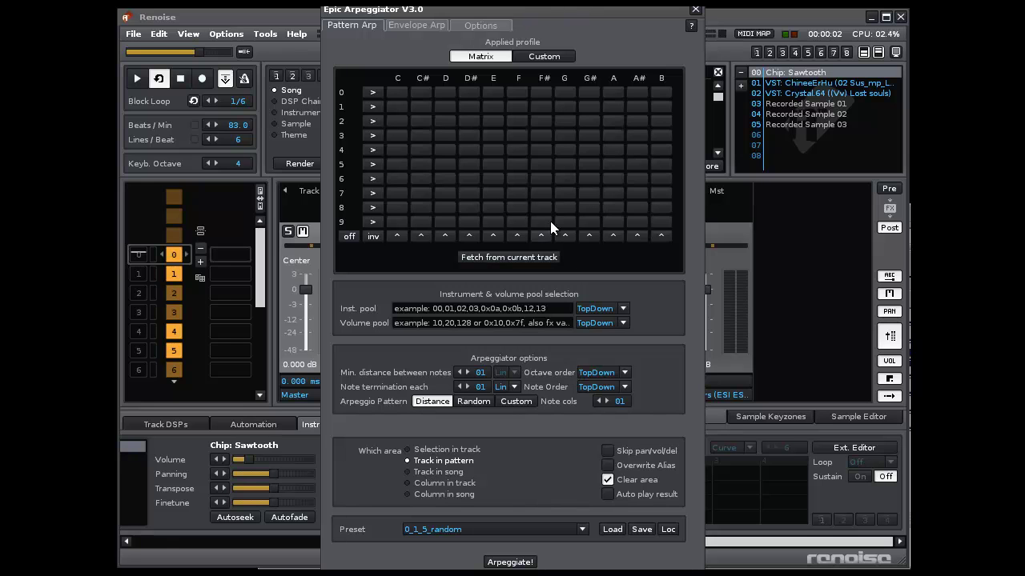
pyautogui.click(495, 26)
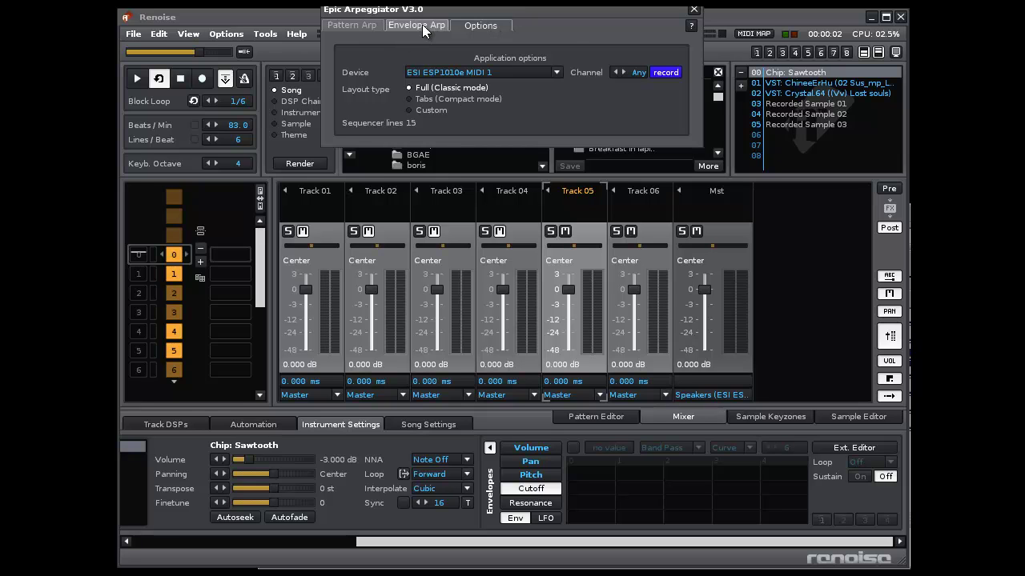
# - Keep ESI ESP1010e MIDI 1 on channel 1, toggle recording on and off, then return to Pattern Arp
pyautogui.click(556, 72)
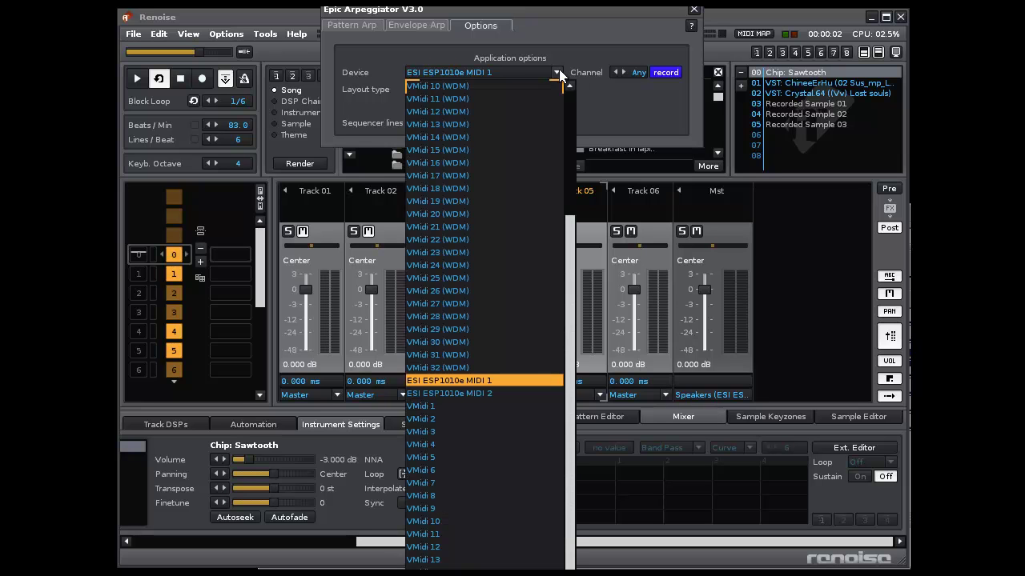
pyautogui.click(541, 385)
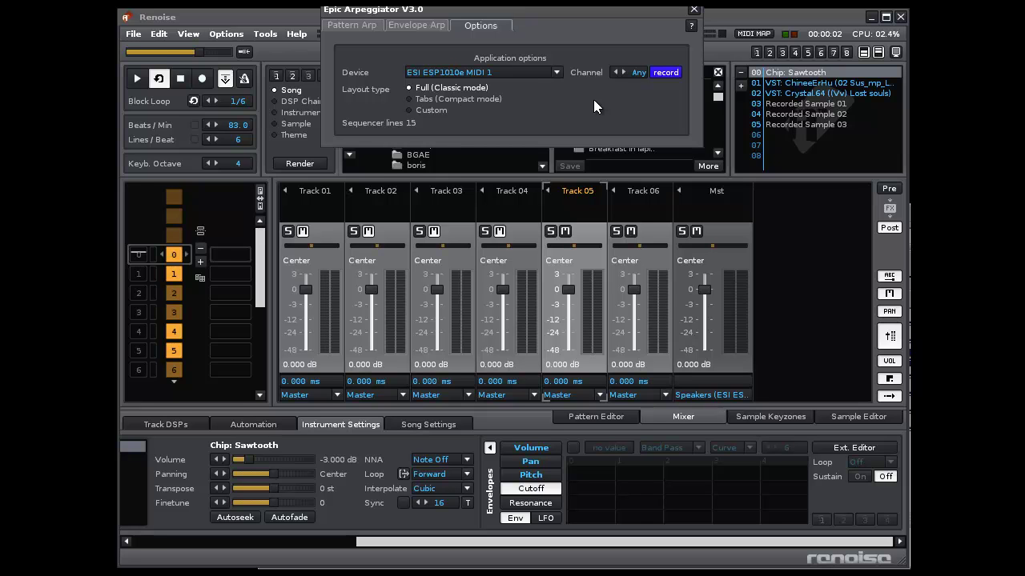
pyautogui.click(624, 72)
pyautogui.scroll(-4, 635, 77)
pyautogui.click(672, 77)
pyautogui.click(663, 74)
pyautogui.click(360, 25)
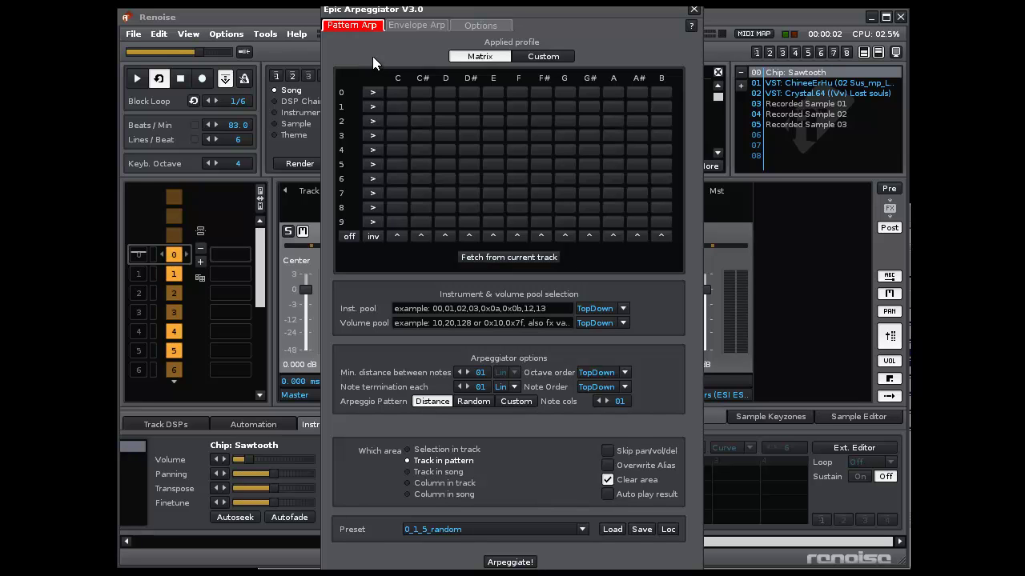
# - Play several notes into row 4 of the note matrix
pyautogui.press('n')
pyautogui.press('d')
pyautogui.press('g')
pyautogui.press('b')
pyautogui.press('s')
pyautogui.press('s')
pyautogui.press('g')
pyautogui.press('x')
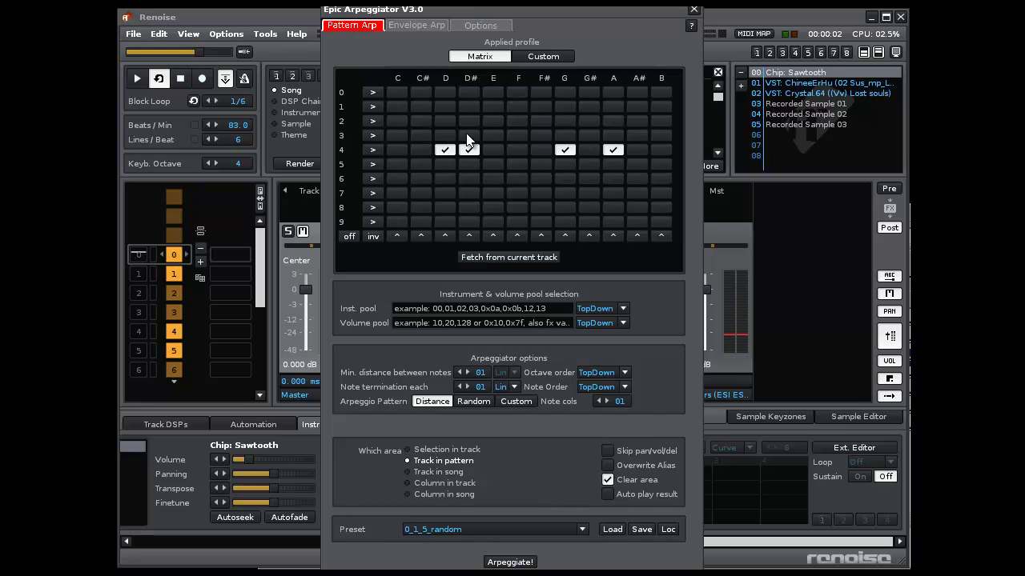
# - Switch the applied profile to Custom, fetch it from the track, then clear the field
pyautogui.click(552, 56)
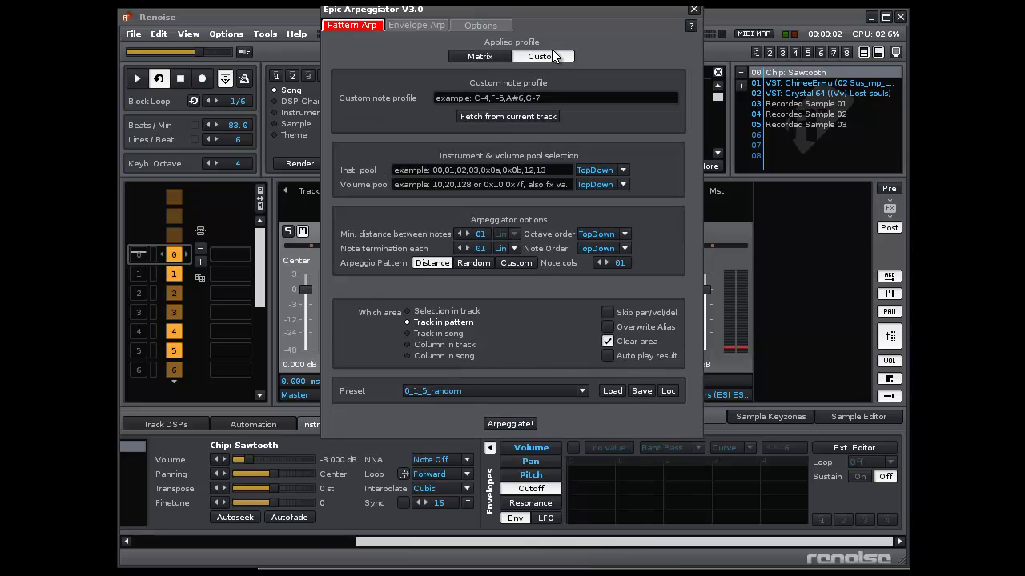
pyautogui.click(535, 117)
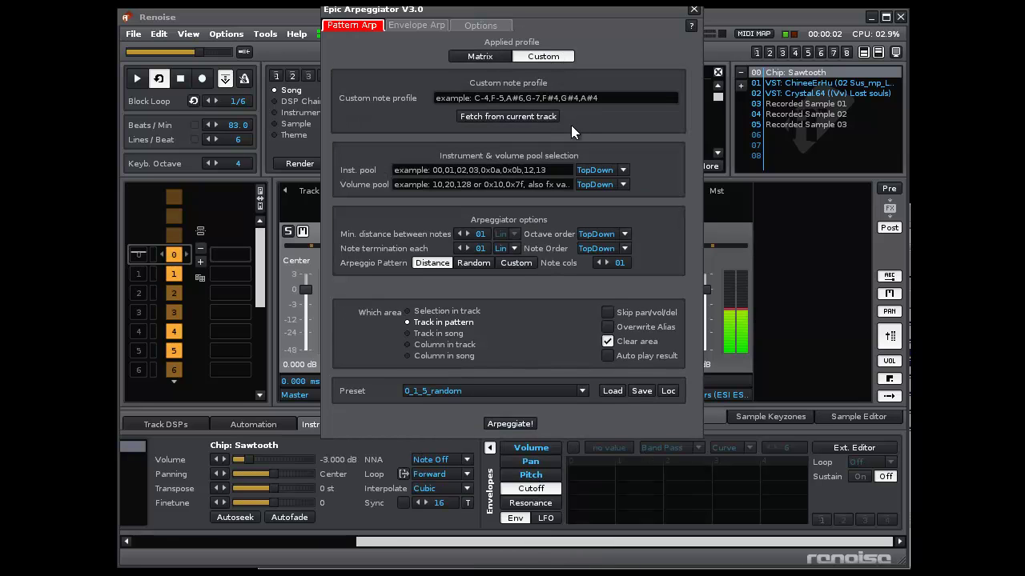
pyautogui.click(620, 98)
pyautogui.click(620, 99)
pyautogui.write(',F#4,B-4')
pyautogui.moveTo(644, 97); pyautogui.dragTo(311, 87)
pyautogui.press('BackSpace')
pyautogui.press('Return')
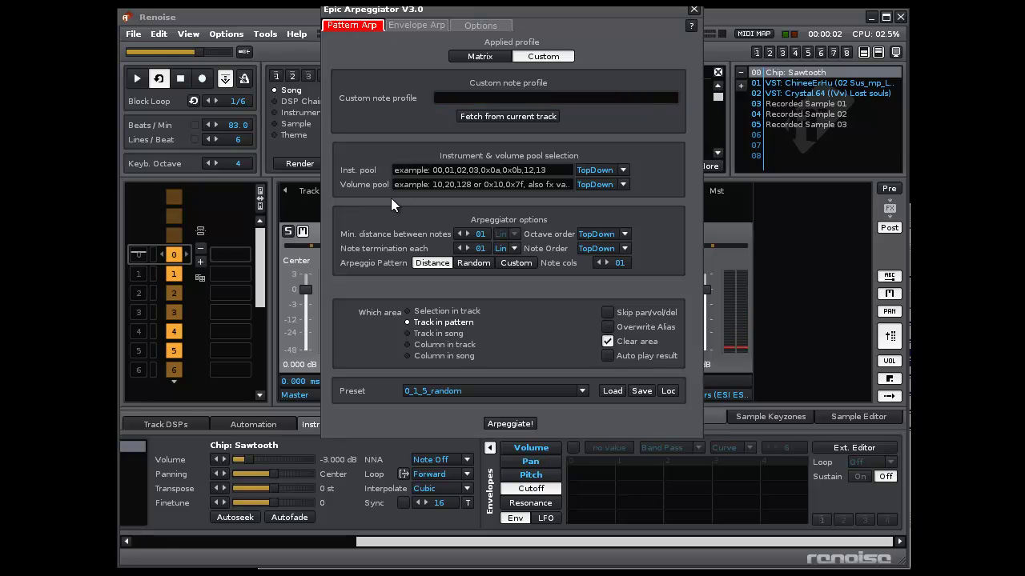
# - Play G#4, A-4, A#4, B-4, A#4 into the Custom note profile
pyautogui.press('h')
pyautogui.press('n')
pyautogui.press('j')
pyautogui.press('m')
pyautogui.press('j')
# - Step through the Envelope Arp grid's Note, Pan and Vol columns, then go back to Options
pyautogui.click(395, 28)
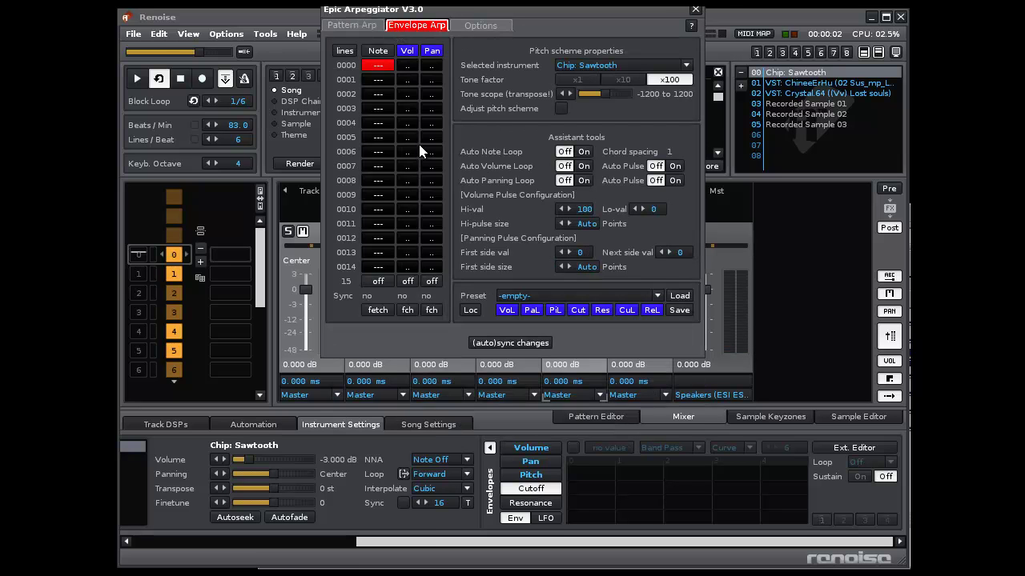
pyautogui.press('Down')
pyautogui.press('Down')
pyautogui.press('Down')
pyautogui.press('Down')
pyautogui.press('Down')
pyautogui.press('Down')
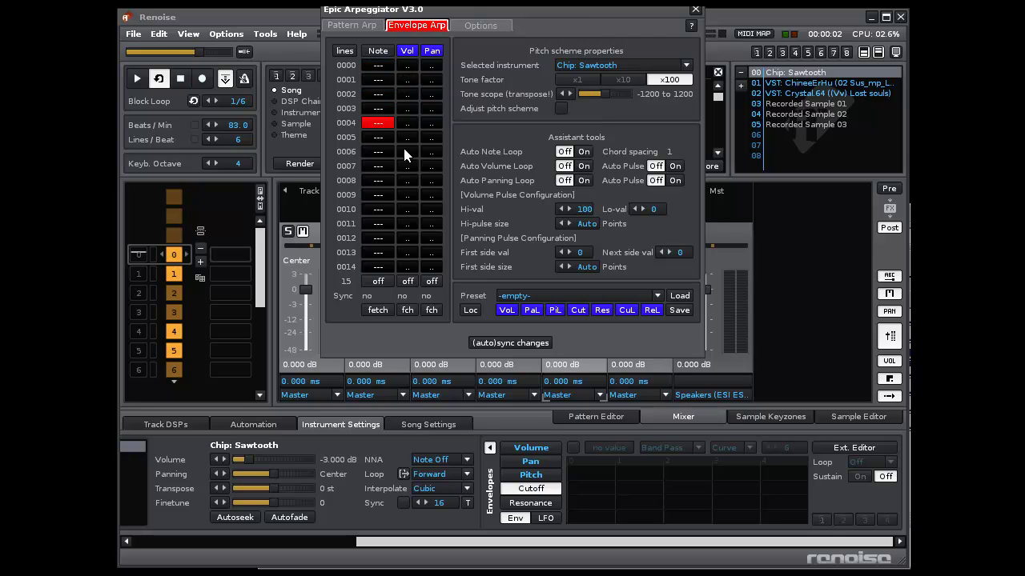
pyautogui.press('Right')
pyautogui.press('Right')
pyautogui.press('Up')
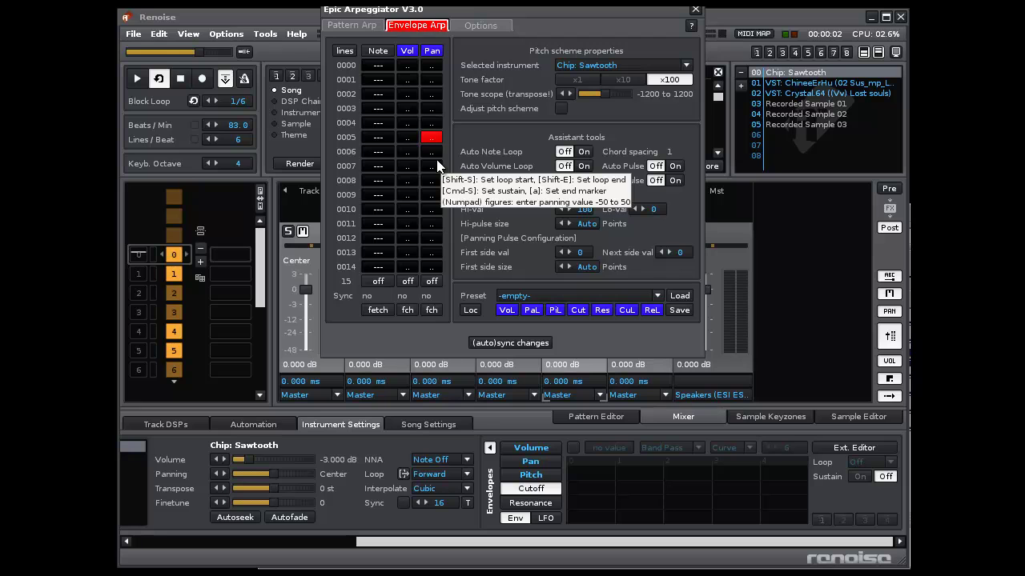
pyautogui.press('Left')
pyautogui.press('Up')
pyautogui.press('Up')
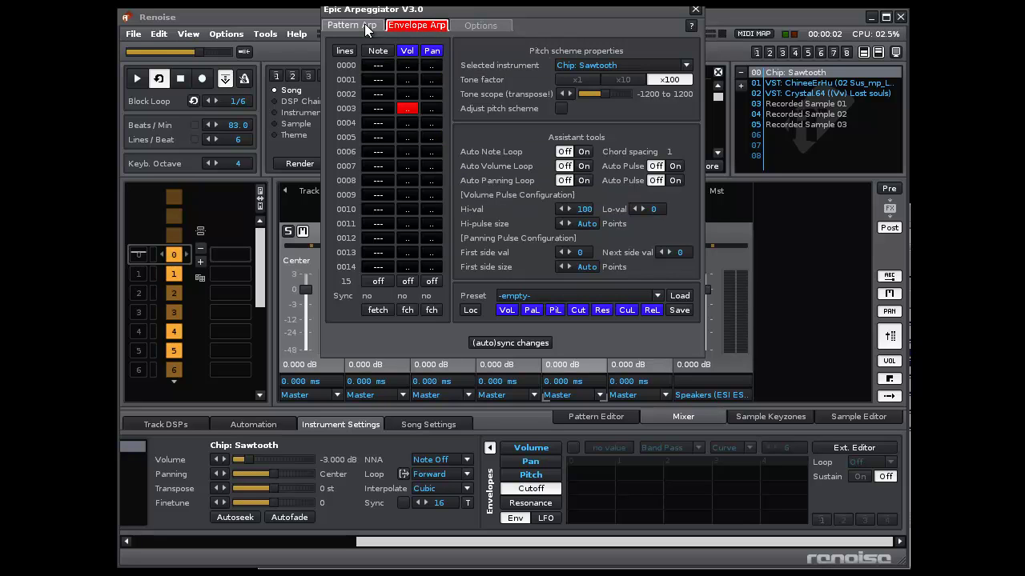
pyautogui.click(496, 31)
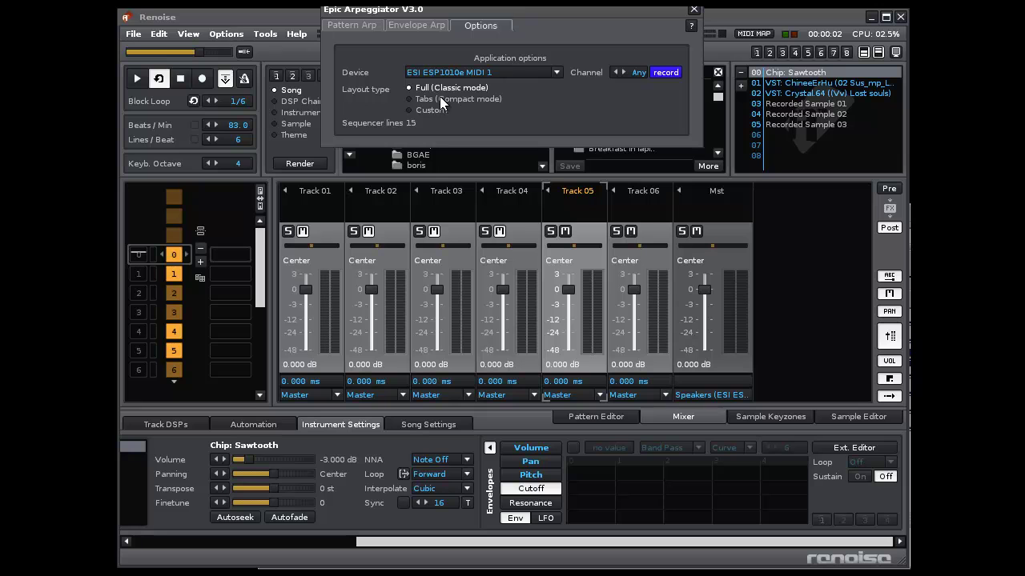
# - Set Pattern Arp's applied profile back to the matrix and reopen the Options page
pyautogui.click(364, 26)
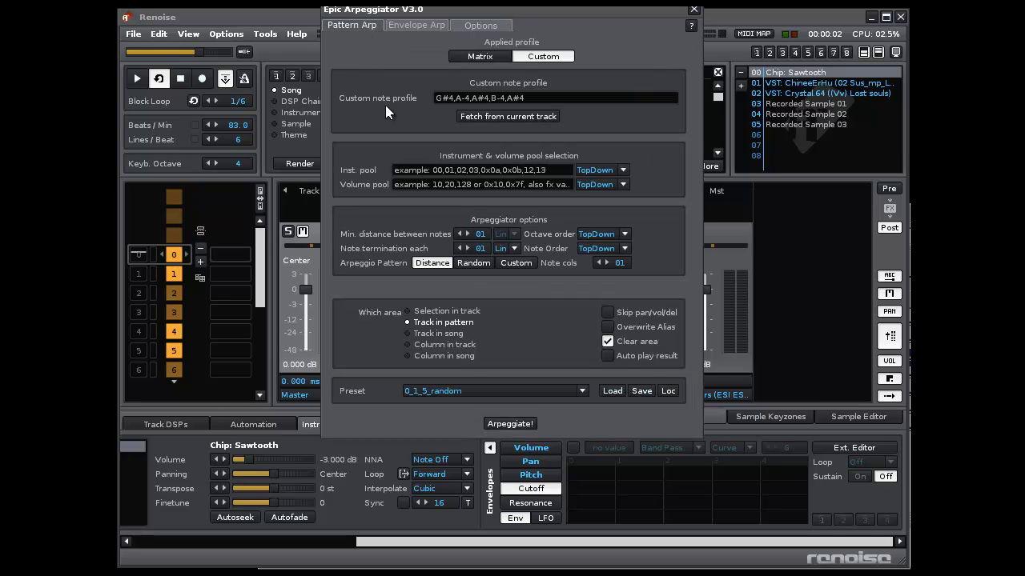
pyautogui.click(453, 56)
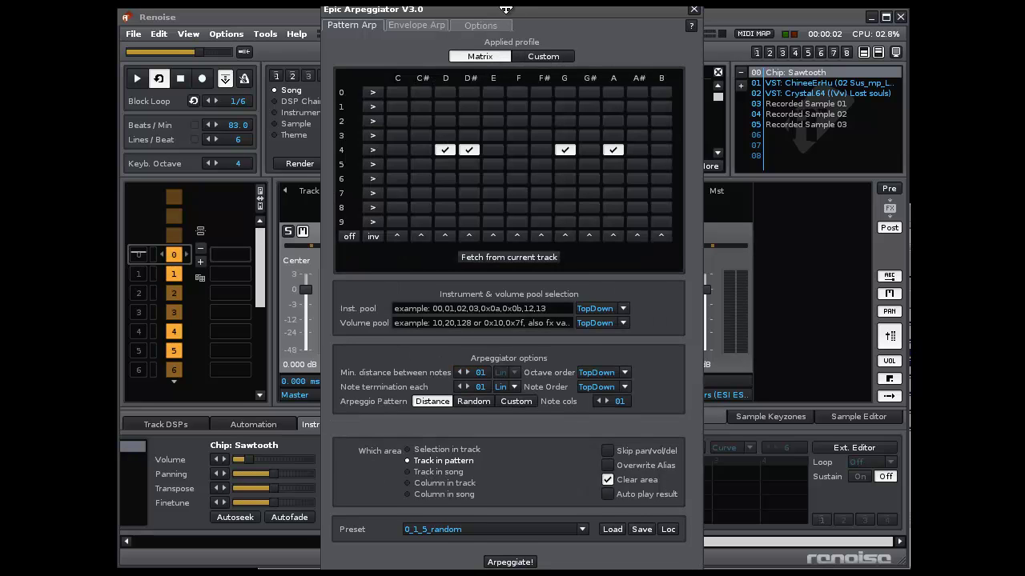
pyautogui.moveTo(506, 9); pyautogui.dragTo(521, 9)
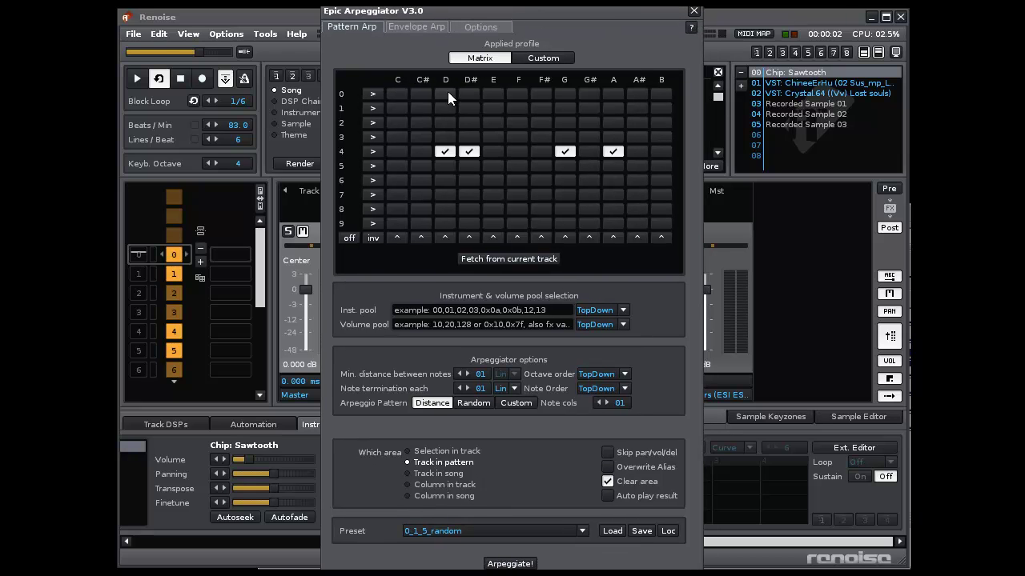
pyautogui.click(490, 28)
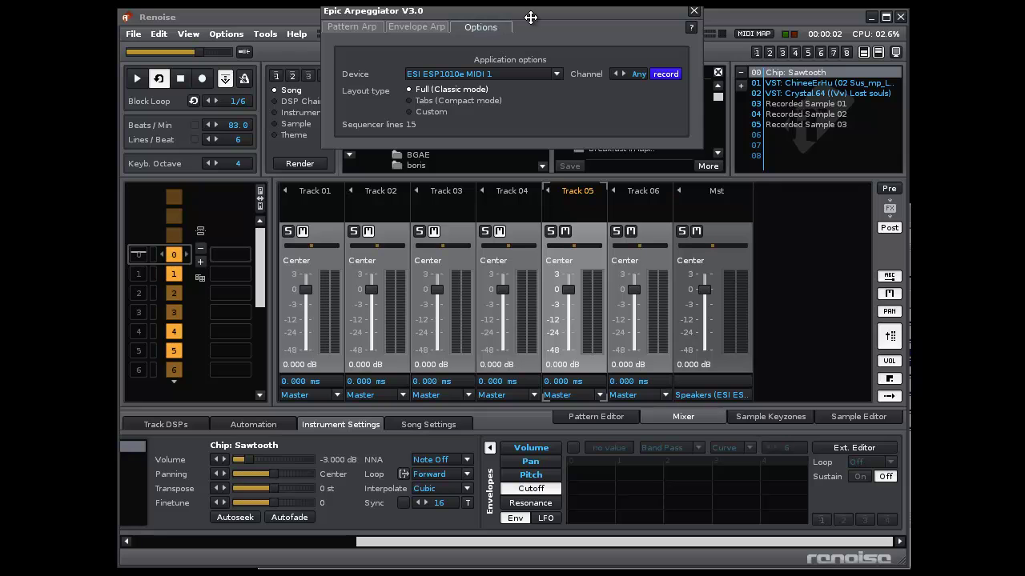
# - Choose the Tabs (Compact mode) layout and open the Pattern Arp page
pyautogui.moveTo(530, 11); pyautogui.dragTo(534, 26)
pyautogui.click(411, 114)
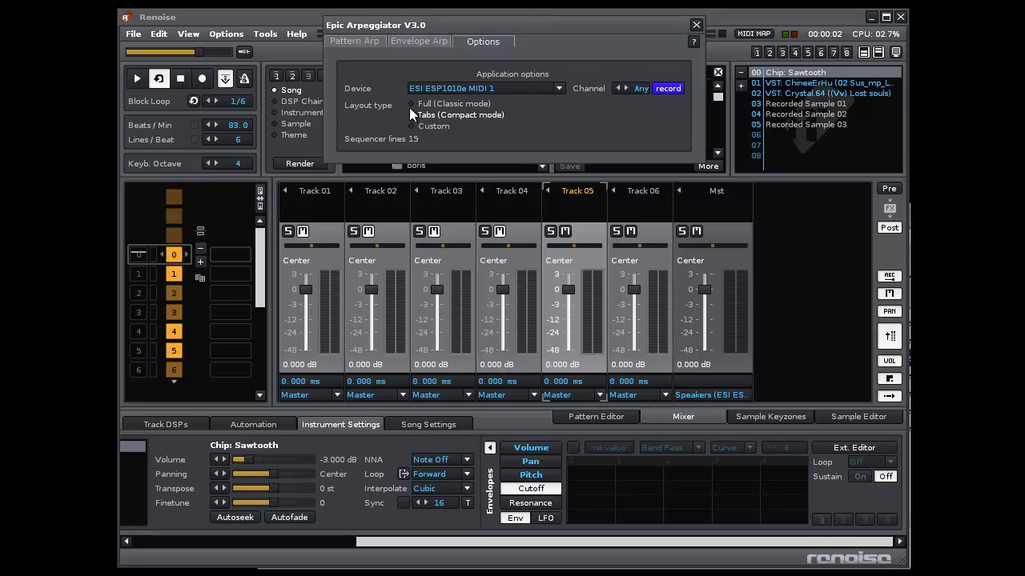
pyautogui.click(358, 41)
pyautogui.moveTo(430, 24); pyautogui.dragTo(423, 97)
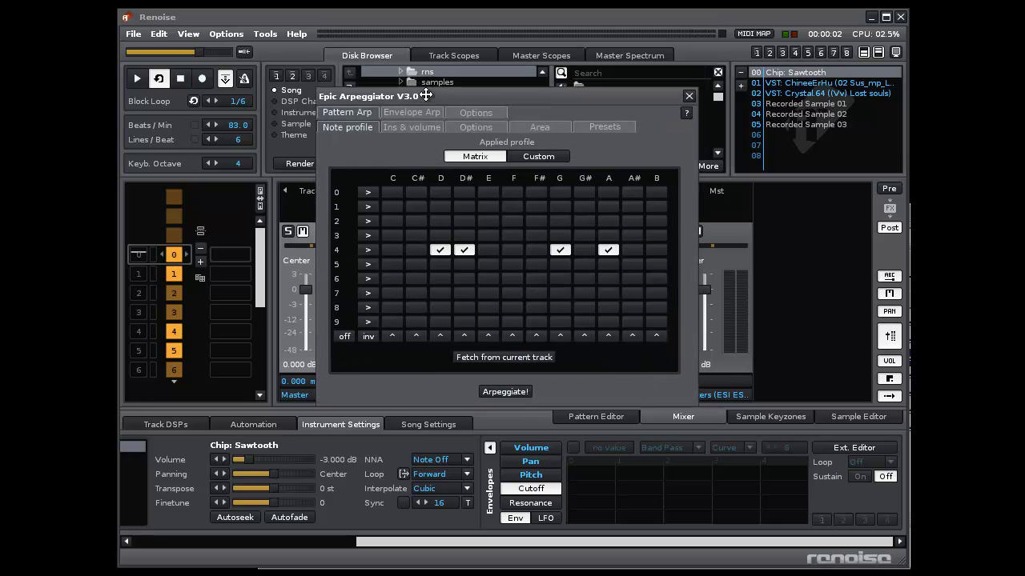
# - Cycle through the Ins & volume, Options, Area and Presets sections, ending on Note profile
pyautogui.click(403, 127)
pyautogui.click(494, 128)
pyautogui.click(546, 126)
pyautogui.click(599, 127)
pyautogui.click(540, 127)
pyautogui.click(473, 127)
pyautogui.click(403, 127)
pyautogui.click(349, 127)
pyautogui.moveTo(453, 96); pyautogui.dragTo(459, 139)
# - Use the Custom layout and hide Pattern Arp's Ins & volume, Area and Presets sections
pyautogui.click(482, 154)
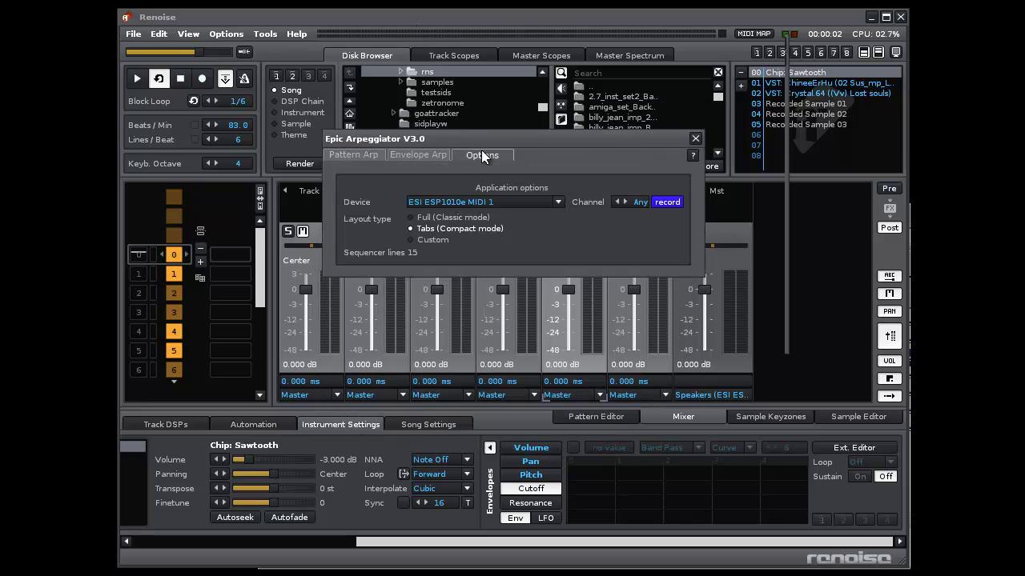
pyautogui.click(364, 155)
pyautogui.moveTo(501, 142); pyautogui.dragTo(503, 31)
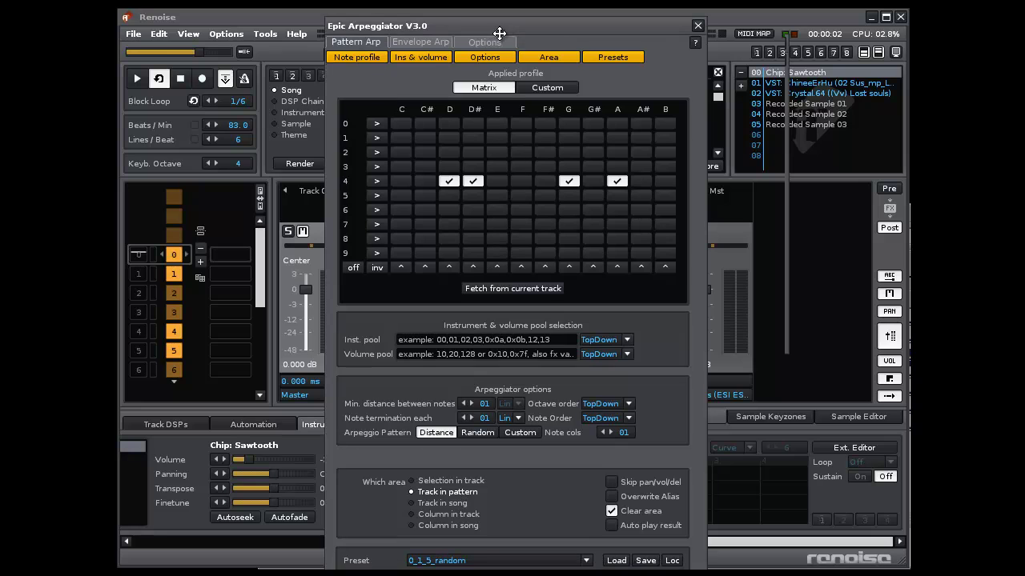
pyautogui.click(439, 56)
pyautogui.click(549, 57)
pyautogui.click(592, 59)
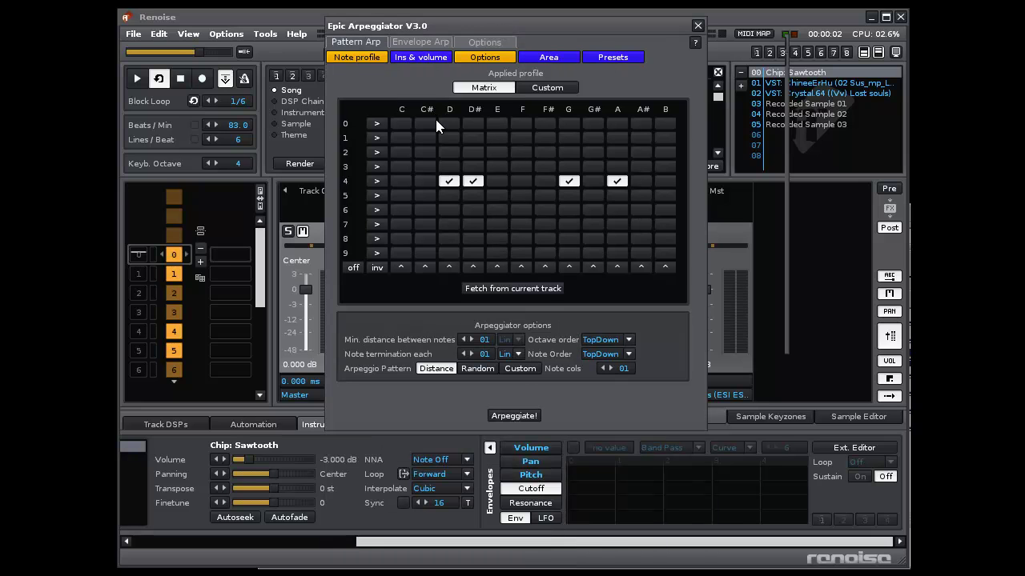
# - Toggle the Ins & volume and Options sections back on, then return to Options
pyautogui.click(419, 57)
pyautogui.click(420, 57)
pyautogui.click(481, 60)
pyautogui.click(407, 57)
pyautogui.click(498, 60)
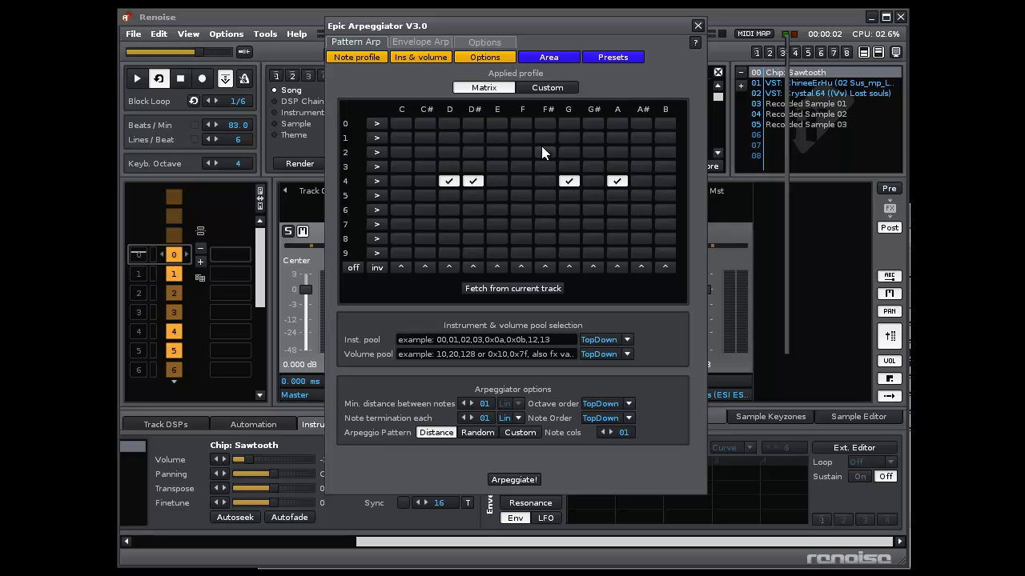
pyautogui.click(506, 43)
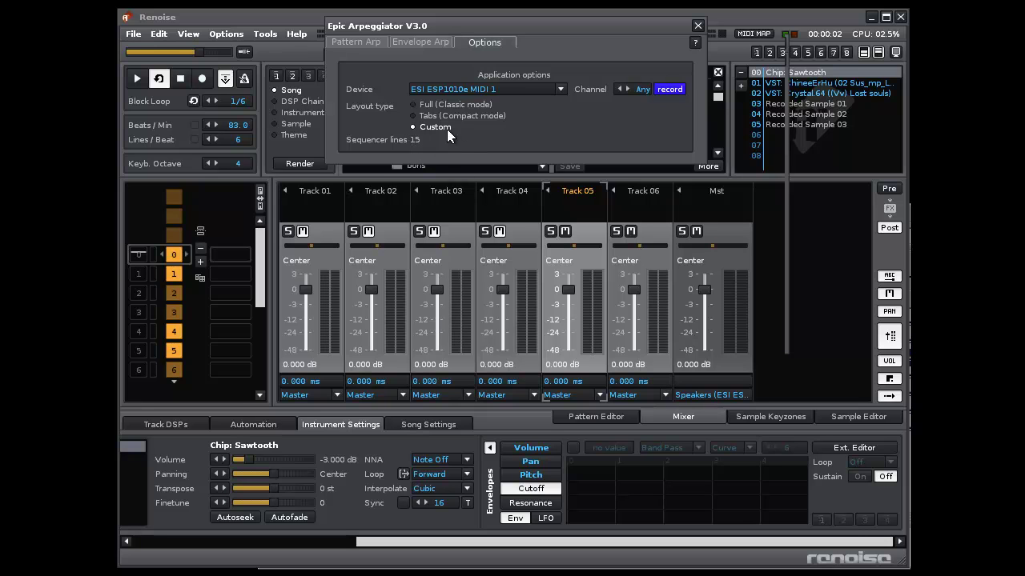
pyautogui.click(430, 41)
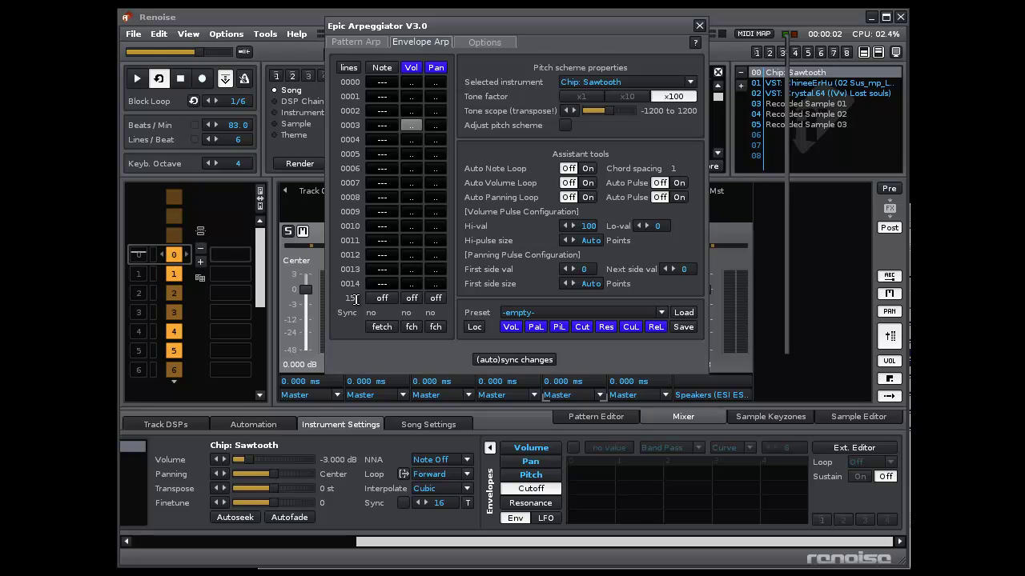
pyautogui.click(353, 300)
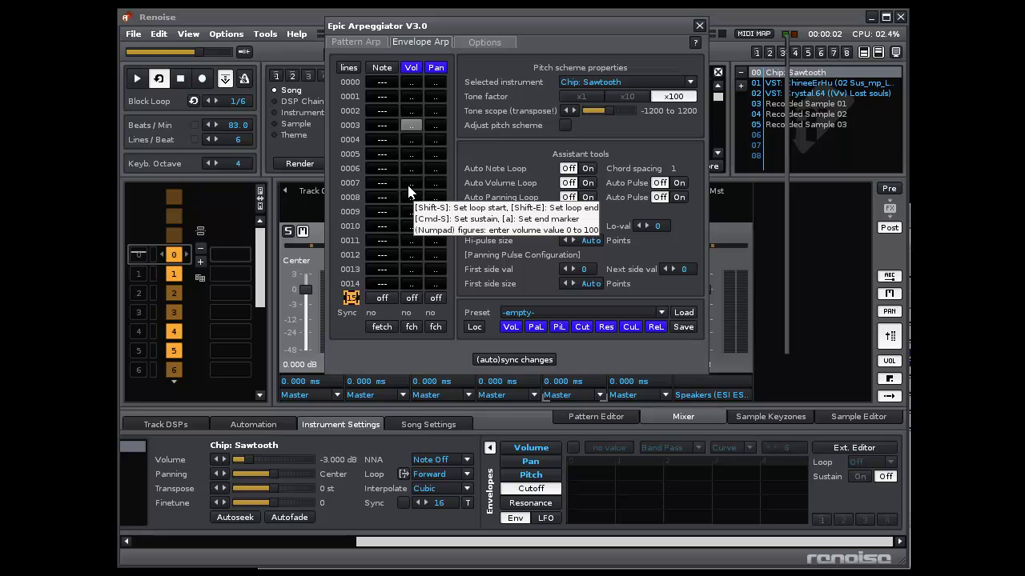
pyautogui.write('50')
pyautogui.press('Return')
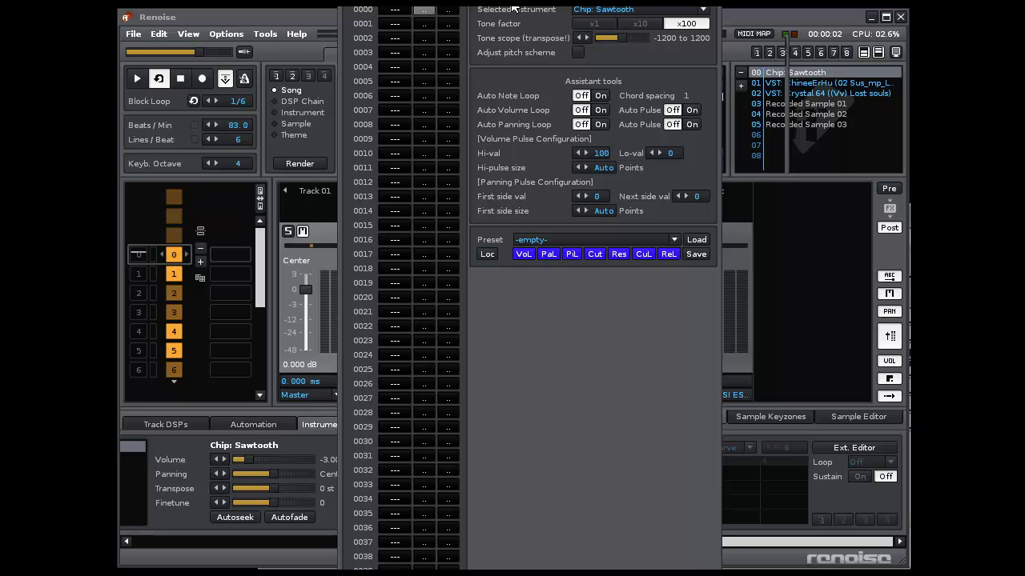
pyautogui.click(567, 277)
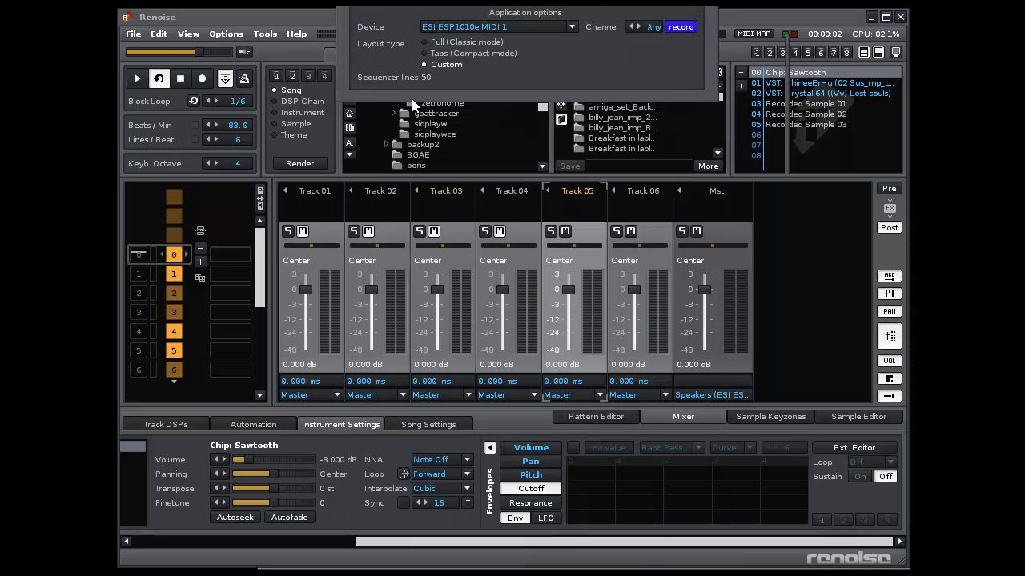
pyautogui.click(484, 335)
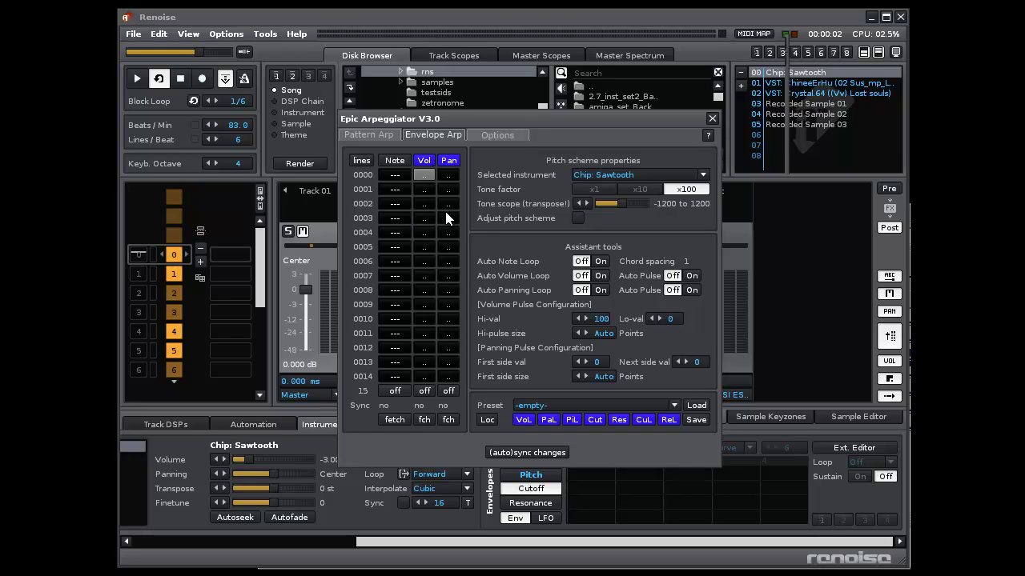
# - Revisit Options, reposition the arpeggiator window, and reopen Pattern Arp in Custom layout
pyautogui.click(518, 135)
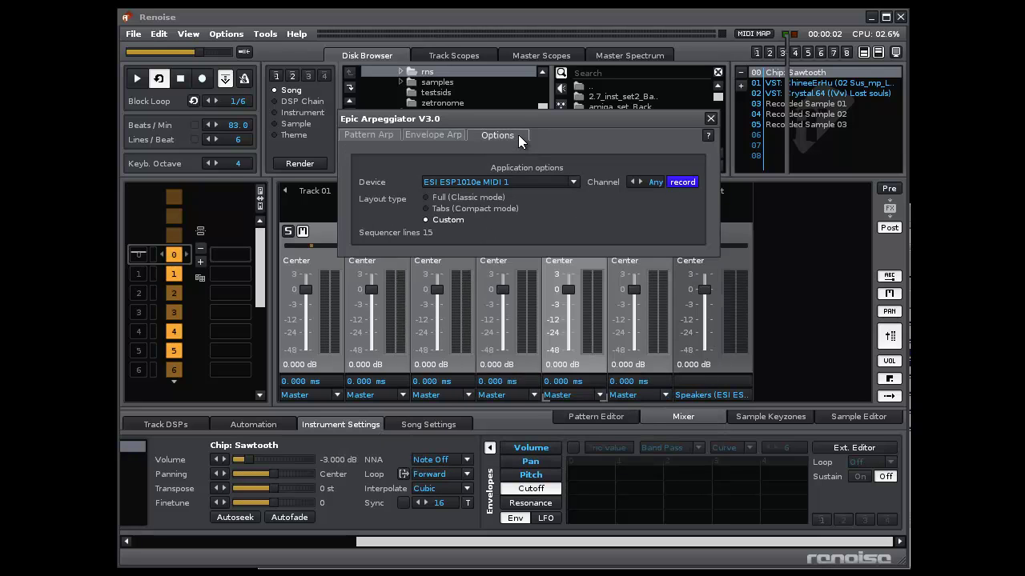
pyautogui.moveTo(557, 125); pyautogui.dragTo(546, 119)
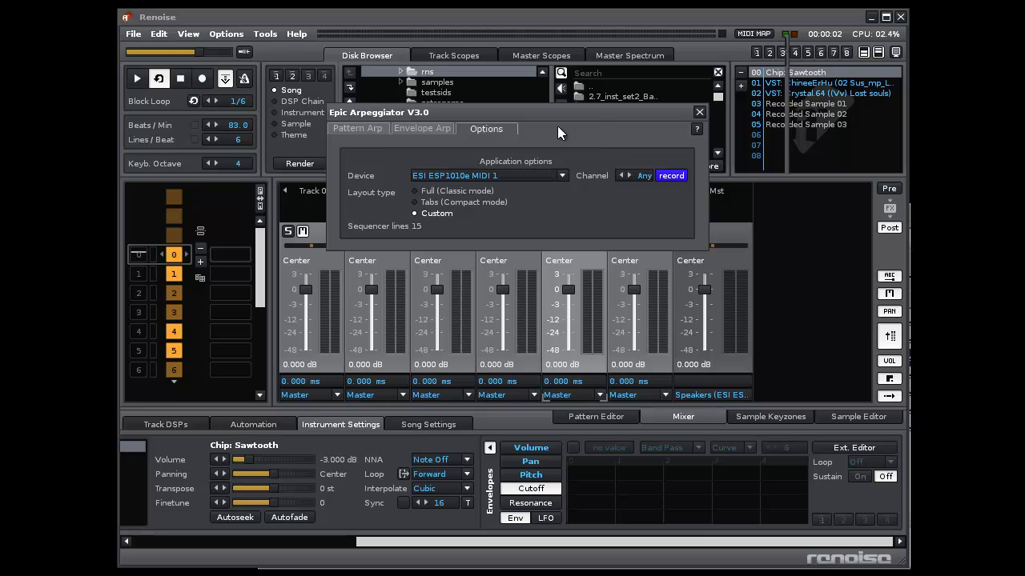
pyautogui.click(366, 129)
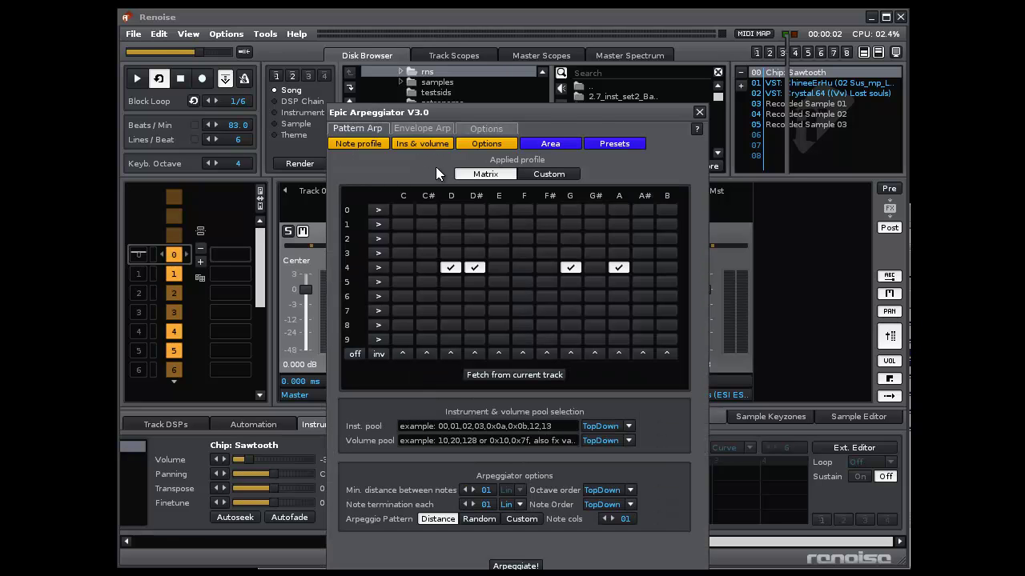